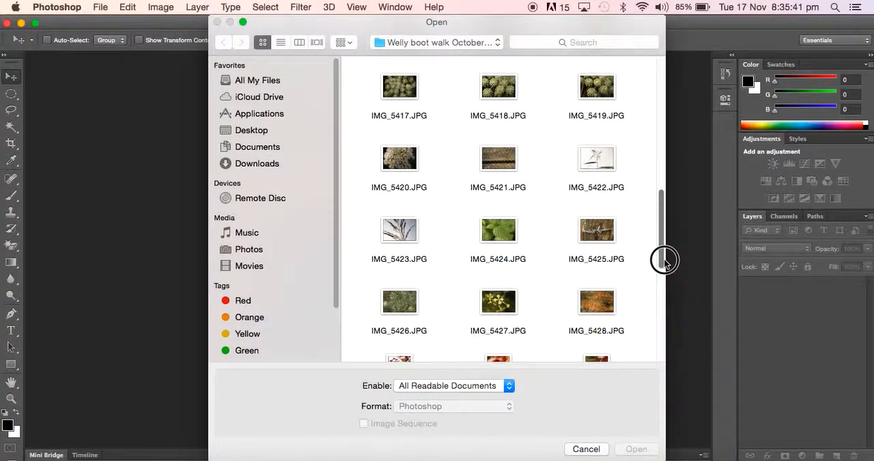
Step: Open the photos IMG_5427.JPG and IMG_5433.JPG from the Welly boot walk October 2015 folder
{"action": "double_click", "coordinate": [489, 145]}
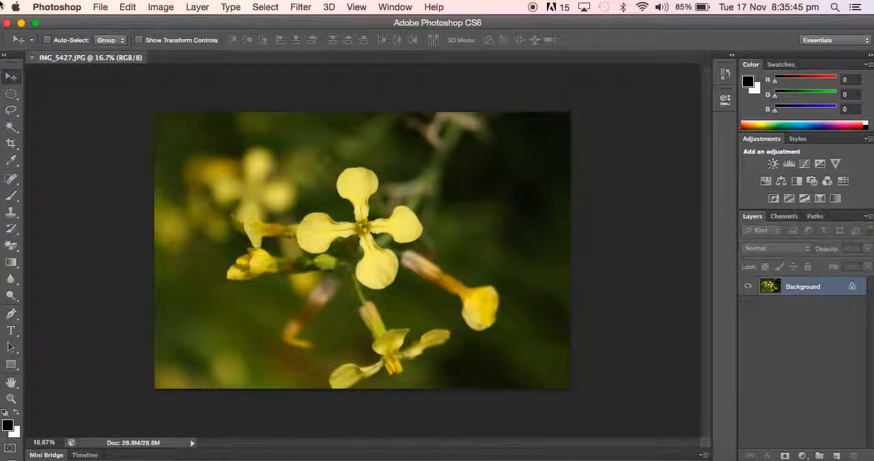
{"action": "left_click", "coordinate": [100, 7]}
{"action": "left_click", "coordinate": [109, 34]}
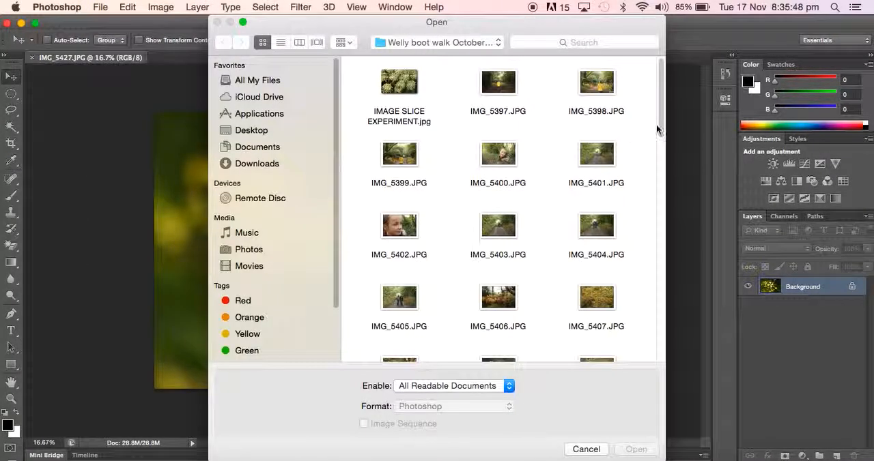
{"action": "left_click_drag", "start_coordinate": [661, 121], "coordinate": [662, 317]}
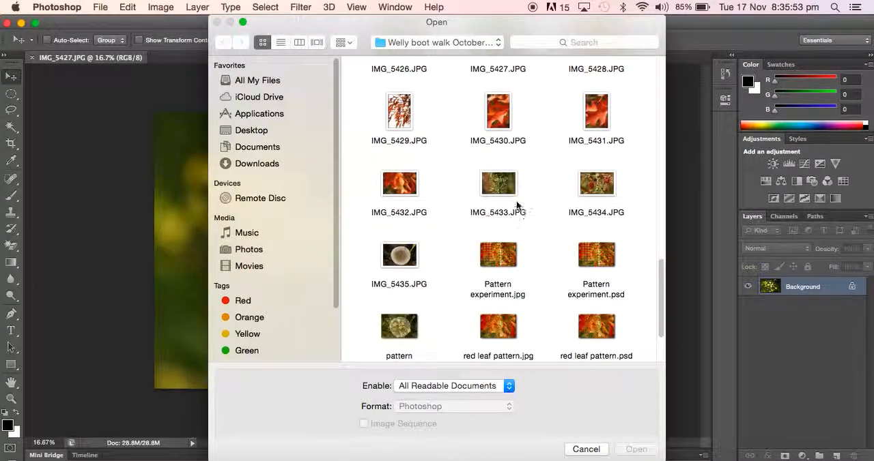
{"action": "double_click", "coordinate": [507, 182]}
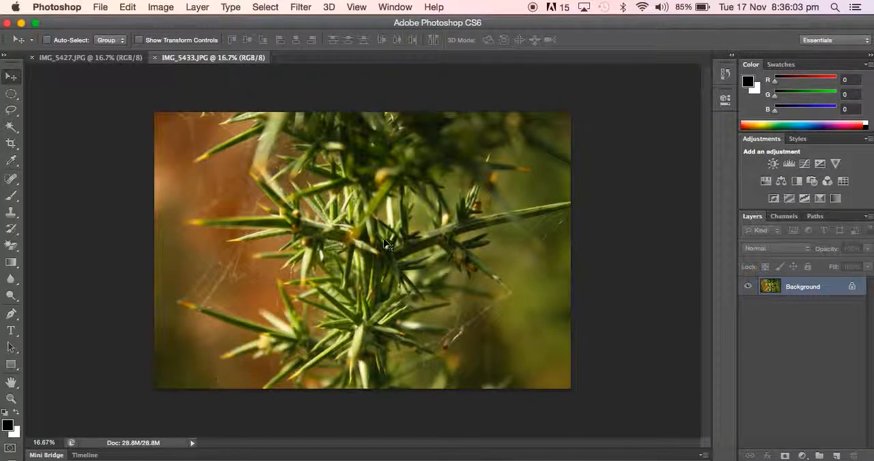
Step: Copy the spiky plant photo from IMG_5433.JPG into IMG_5427.JPG as a new layer, aligned to cover the whole canvas
{"action": "left_click", "coordinate": [75, 58]}
{"action": "left_click", "coordinate": [185, 59]}
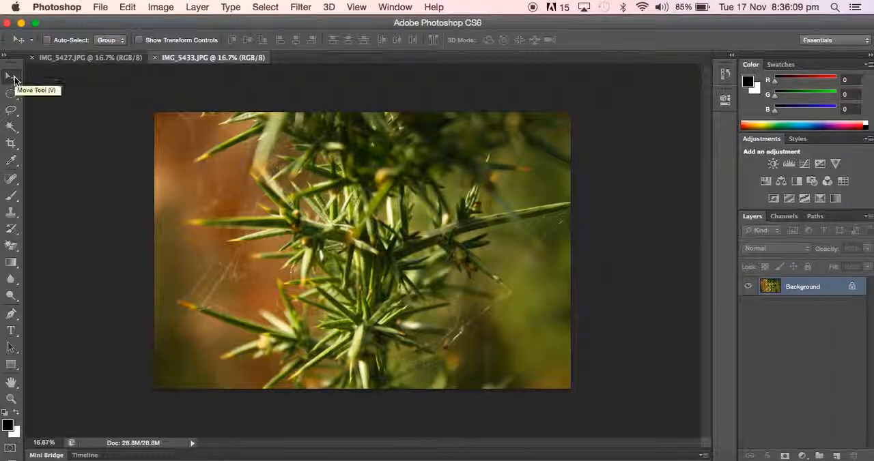
{"action": "mouse_move", "coordinate": [249, 190]}
{"action": "left_mouse_down"}
{"action": "mouse_move", "coordinate": [198, 161]}
{"action": "mouse_move", "coordinate": [120, 61]}
{"action": "mouse_move", "coordinate": [177, 130]}
{"action": "mouse_move", "coordinate": [250, 185]}
{"action": "left_mouse_up"}
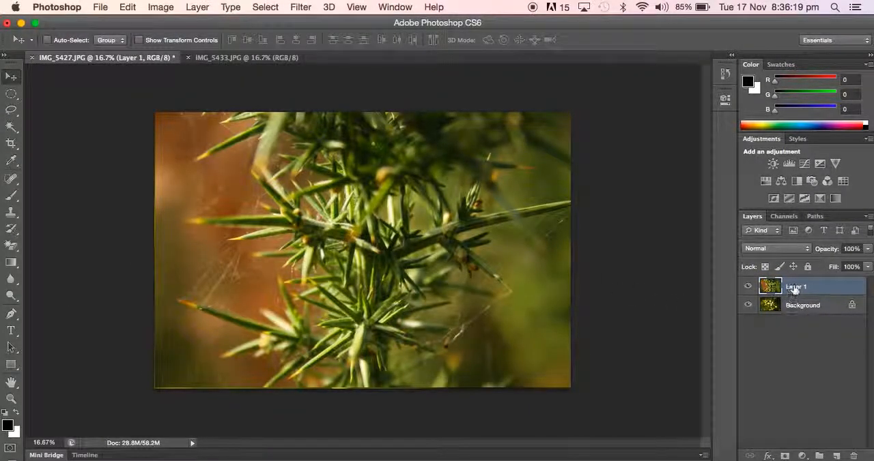
{"action": "mouse_move", "coordinate": [483, 261]}
{"action": "left_mouse_down"}
{"action": "mouse_move", "coordinate": [482, 335]}
{"action": "mouse_move", "coordinate": [481, 250]}
{"action": "mouse_move", "coordinate": [482, 260]}
{"action": "left_mouse_up"}
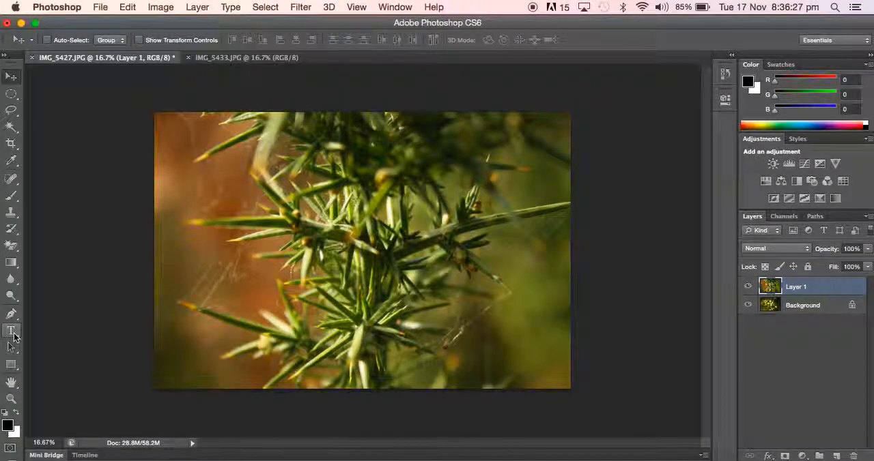
Step: Add the text FRAGILE over the photo in black Arial Regular at 400 pt
{"action": "left_click", "coordinate": [12, 332]}
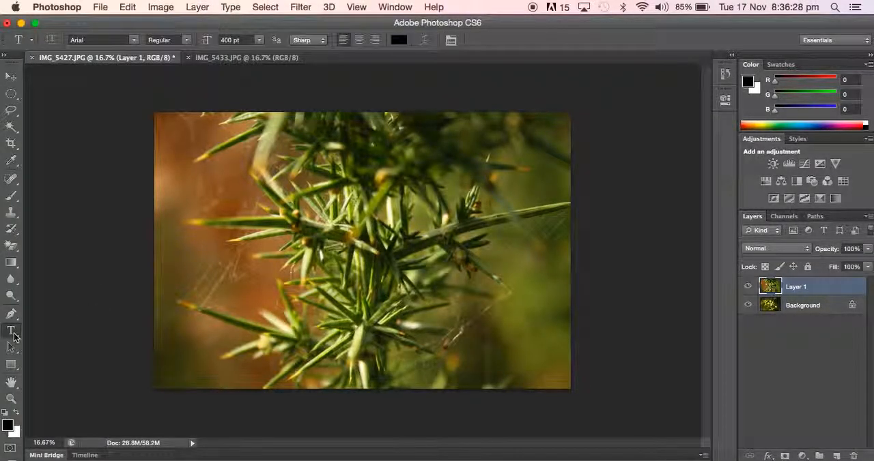
{"action": "left_click", "coordinate": [237, 221]}
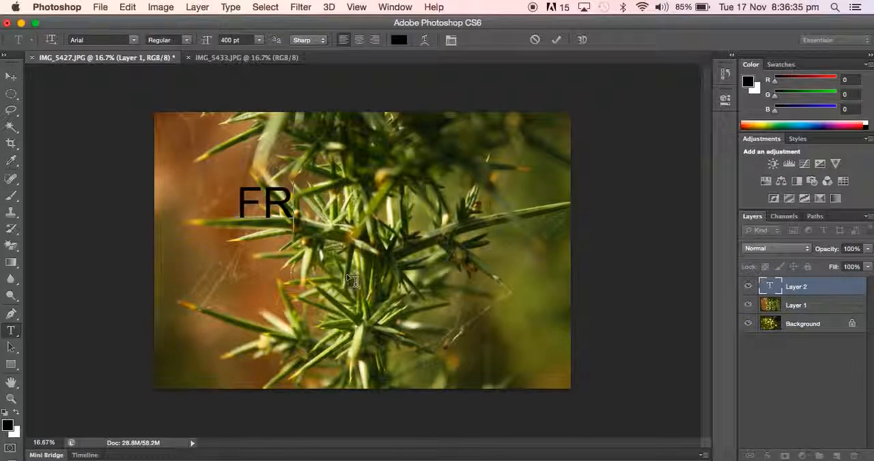
{"action": "type", "text": "LE"}
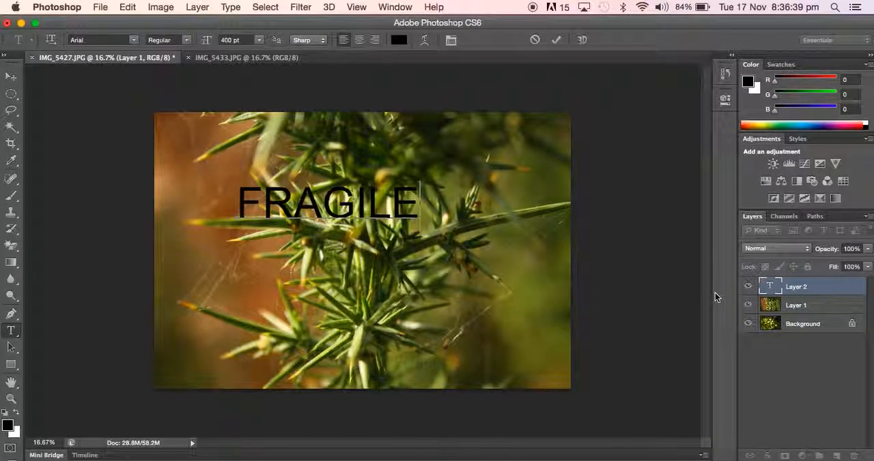
Step: Select the whole FRAGILE text, browse the available fonts and choose Arial
{"action": "left_click_drag", "start_coordinate": [418, 203], "coordinate": [243, 198]}
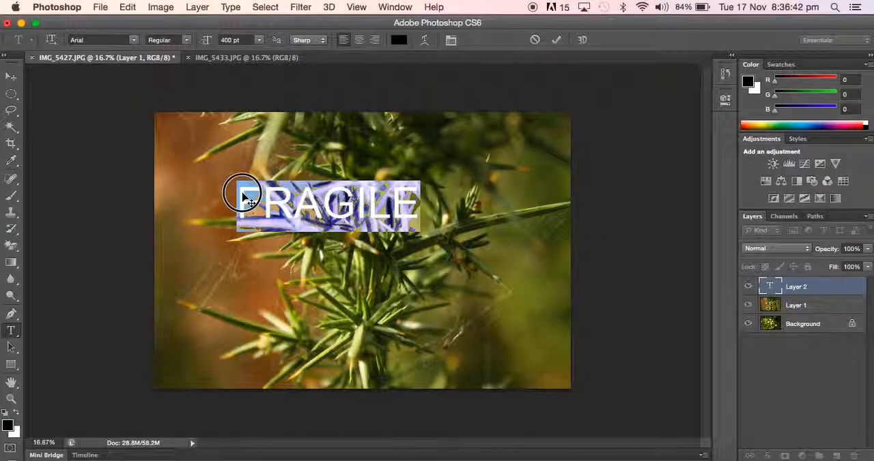
{"action": "left_click", "coordinate": [312, 225]}
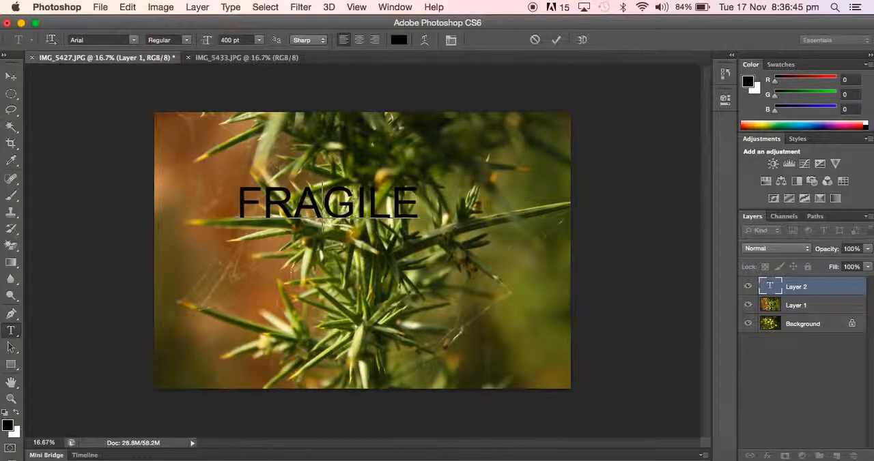
{"action": "double_click", "coordinate": [770, 287]}
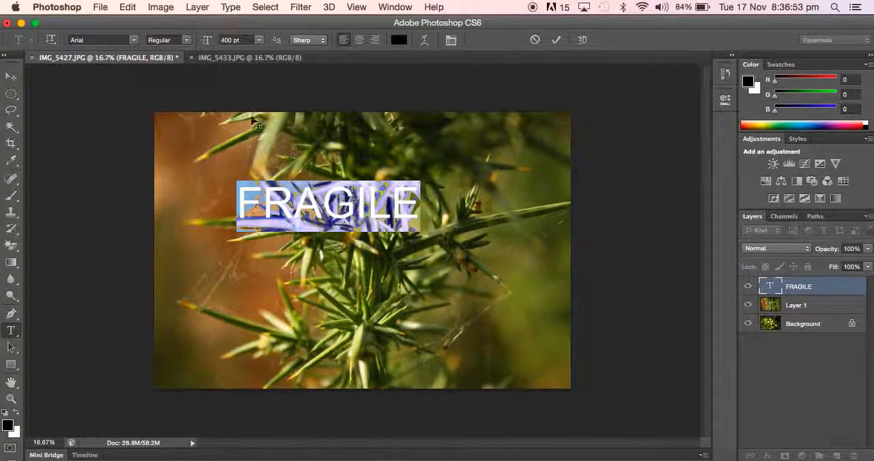
{"action": "left_click", "coordinate": [134, 40]}
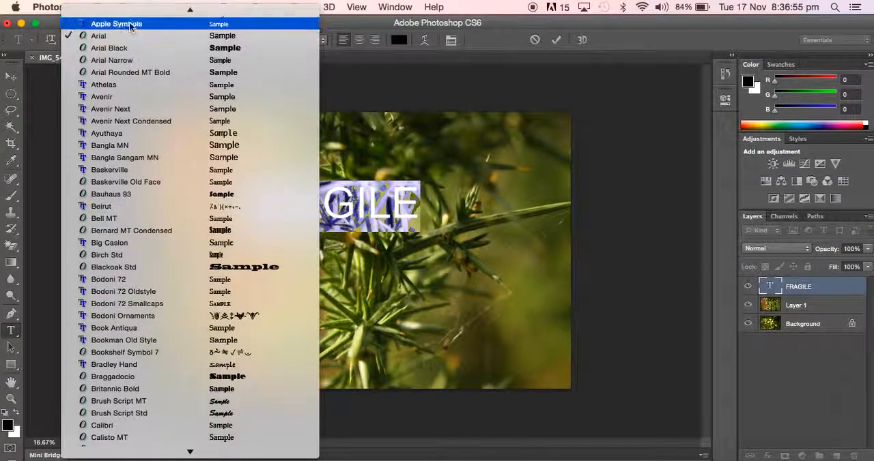
{"action": "scroll", "coordinate": [144, 109], "scroll_direction": "up", "scroll_amount": 4}
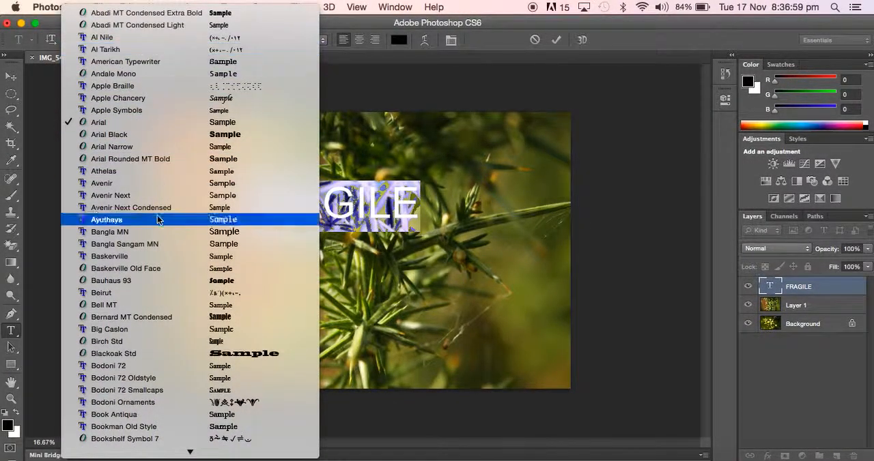
{"action": "left_click", "coordinate": [190, 125]}
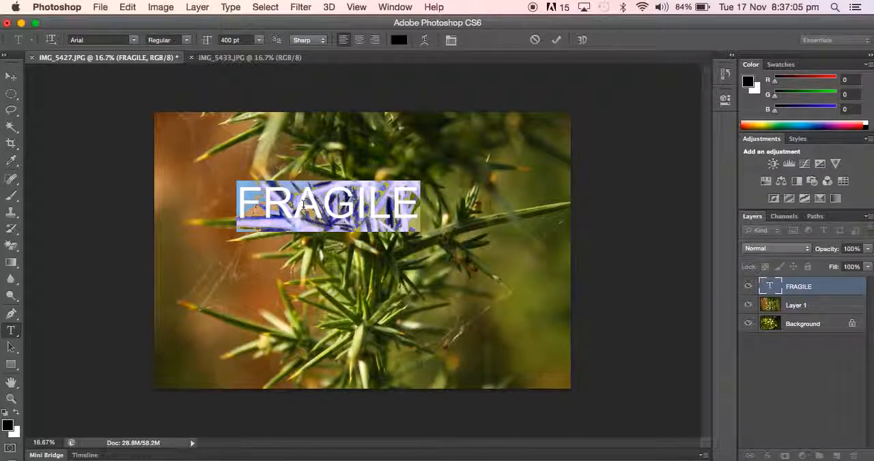
{"action": "left_click", "coordinate": [237, 40]}
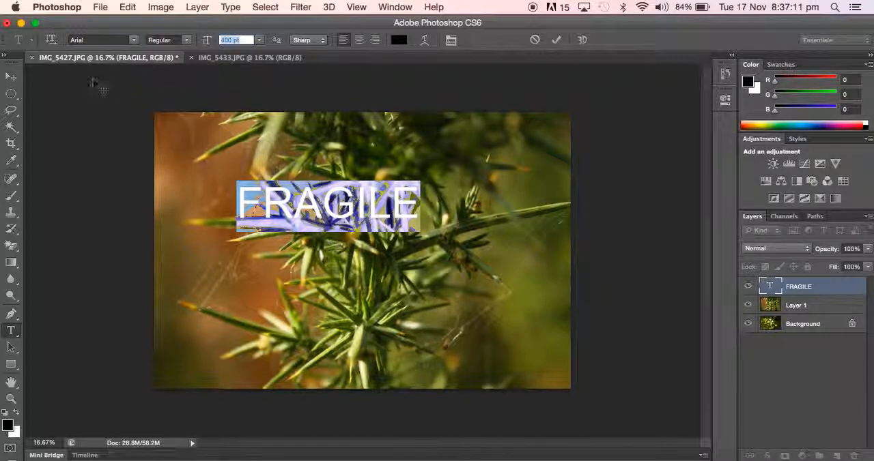
Step: Reposition the FRAGILE text and scale it to about 213% so it spans most of the photo's width
{"action": "left_click", "coordinate": [14, 77]}
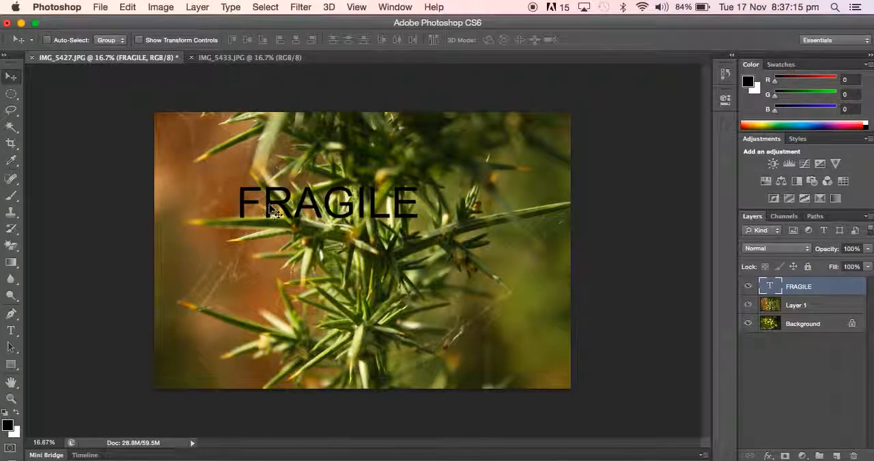
{"action": "left_click_drag", "start_coordinate": [269, 212], "coordinate": [260, 216]}
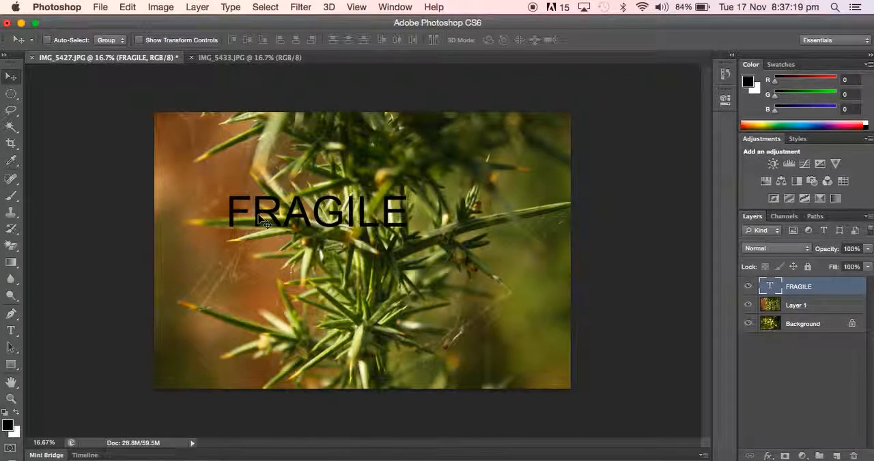
{"action": "key", "text": "super+t"}
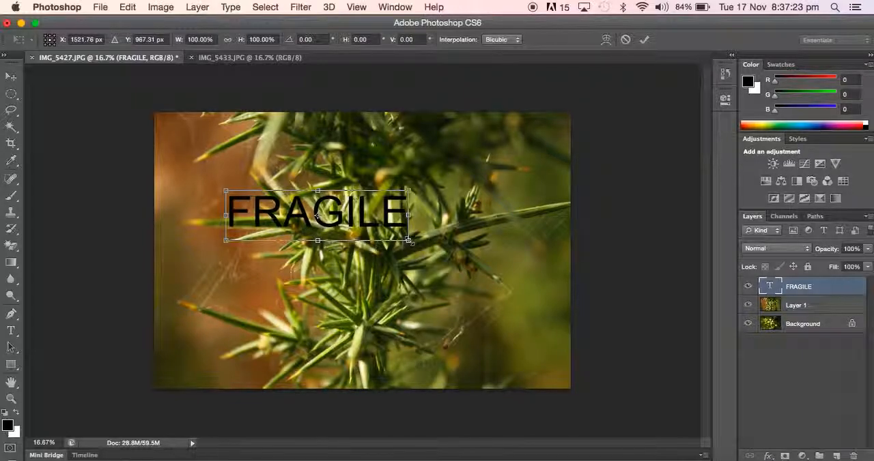
{"action": "left_click_drag", "start_coordinate": [408, 239], "coordinate": [566, 341]}
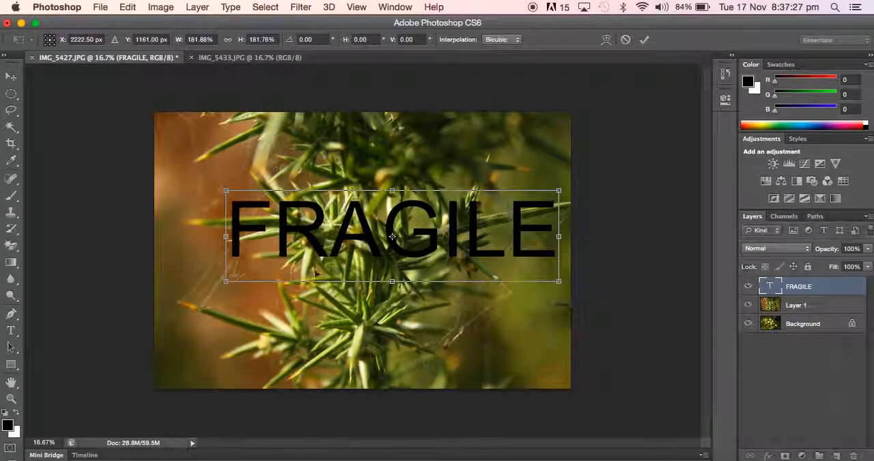
{"action": "left_click_drag", "start_coordinate": [226, 280], "coordinate": [173, 318]}
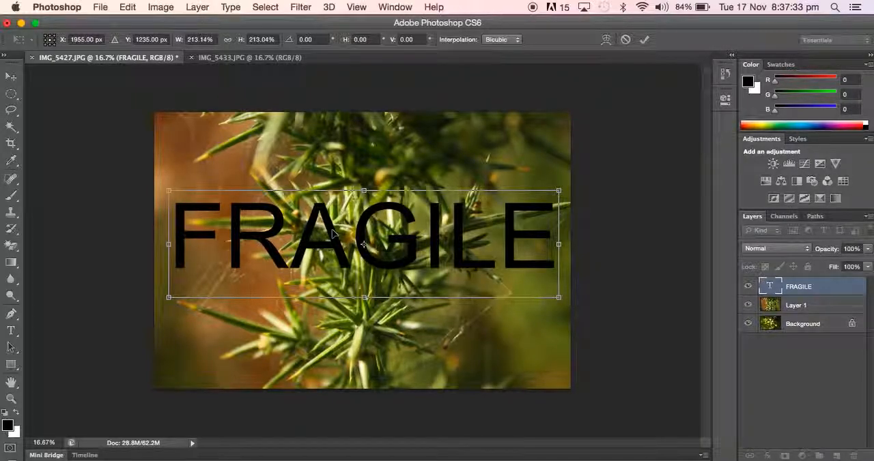
{"action": "key", "text": "Return"}
{"action": "left_click_drag", "start_coordinate": [335, 236], "coordinate": [333, 236]}
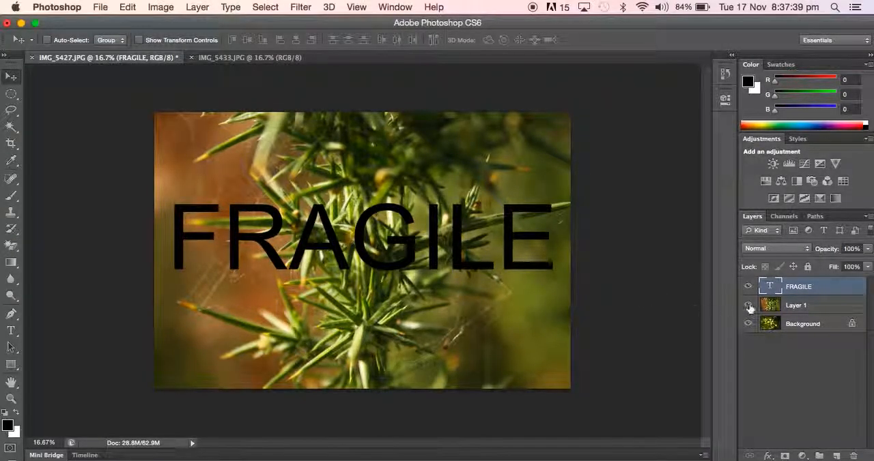
Step: Move the spiky plant layer above the FRAGILE text layer and clip it to the text
{"action": "left_click", "coordinate": [800, 307]}
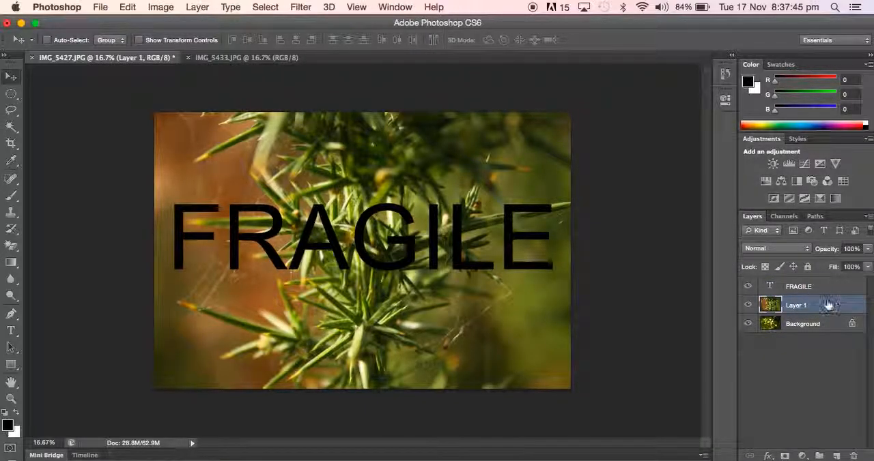
{"action": "left_click_drag", "start_coordinate": [822, 306], "coordinate": [822, 283]}
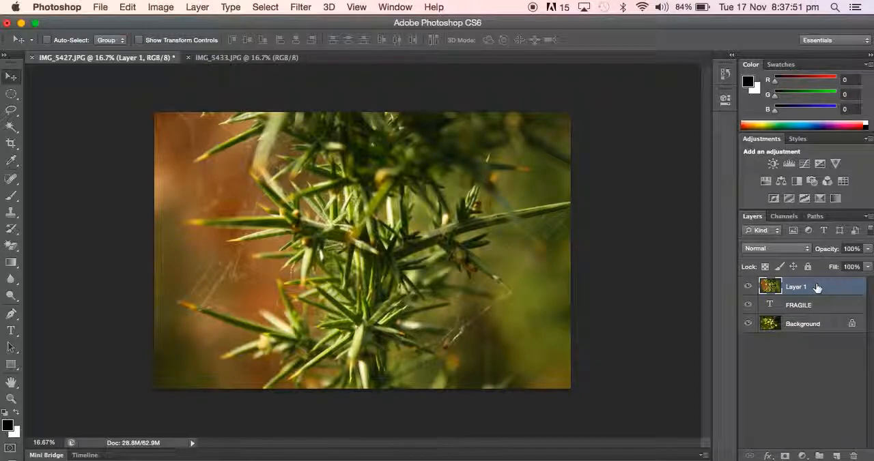
{"action": "right_click", "coordinate": [818, 290]}
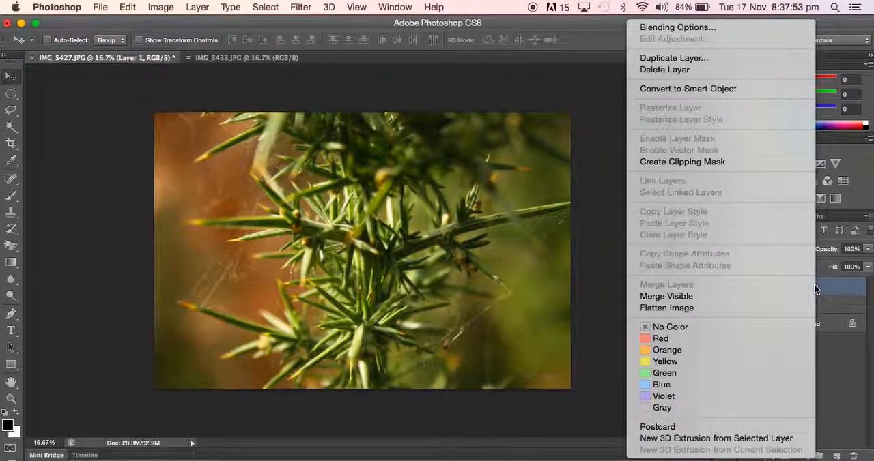
{"action": "left_click", "coordinate": [739, 164]}
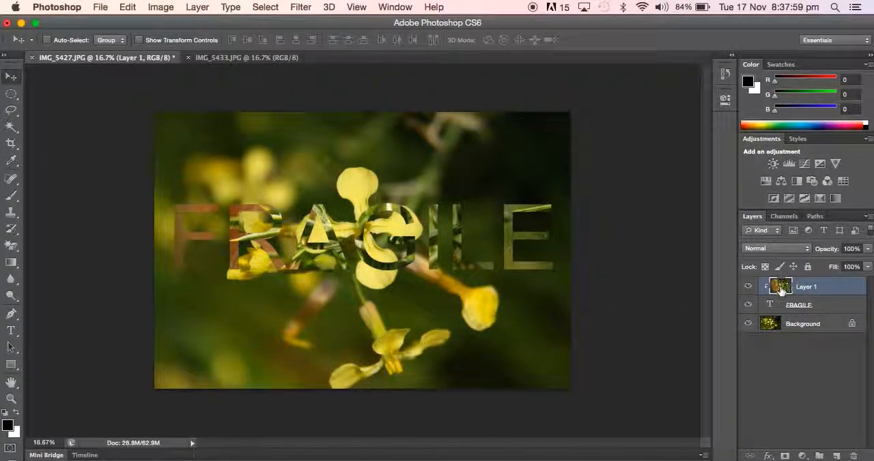
Step: Shift the clipped plant photo within the letters, and move the FRAGILE text slightly down and left on the canvas
{"action": "mouse_move", "coordinate": [506, 255]}
{"action": "left_mouse_down"}
{"action": "mouse_move", "coordinate": [488, 238]}
{"action": "mouse_move", "coordinate": [512, 280]}
{"action": "mouse_move", "coordinate": [514, 243]}
{"action": "mouse_move", "coordinate": [503, 246]}
{"action": "mouse_move", "coordinate": [513, 256]}
{"action": "mouse_move", "coordinate": [486, 253]}
{"action": "mouse_move", "coordinate": [503, 250]}
{"action": "left_mouse_up"}
{"action": "left_click", "coordinate": [824, 308]}
{"action": "mouse_move", "coordinate": [512, 282]}
{"action": "left_mouse_down"}
{"action": "mouse_move", "coordinate": [503, 341]}
{"action": "mouse_move", "coordinate": [511, 225]}
{"action": "mouse_move", "coordinate": [503, 296]}
{"action": "mouse_move", "coordinate": [507, 285]}
{"action": "left_mouse_up"}
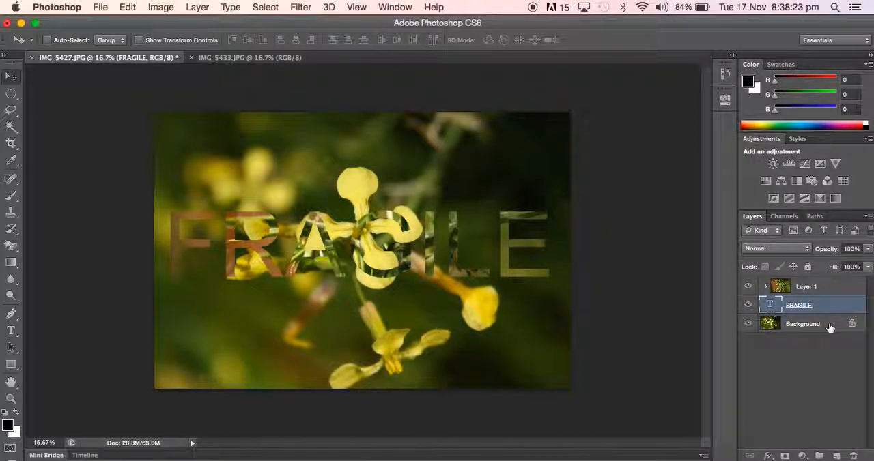
Step: Convert the Background to a regular layer and reorder the layers with the yellow flower above the text and the spiky plant below it
{"action": "double_click", "coordinate": [802, 324]}
{"action": "left_click", "coordinate": [540, 195]}
{"action": "left_click_drag", "start_coordinate": [806, 329], "coordinate": [824, 331]}
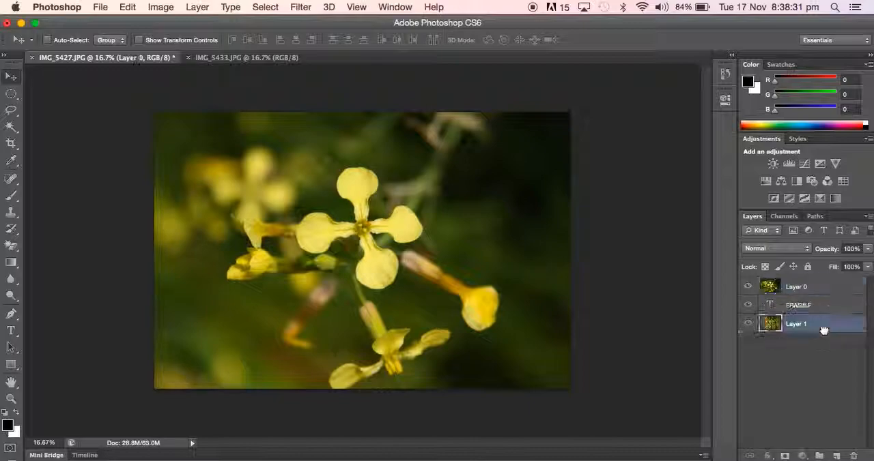
Step: Clip the yellow flower layer to the FRAGILE text with a clipping mask
{"action": "left_click", "coordinate": [836, 288]}
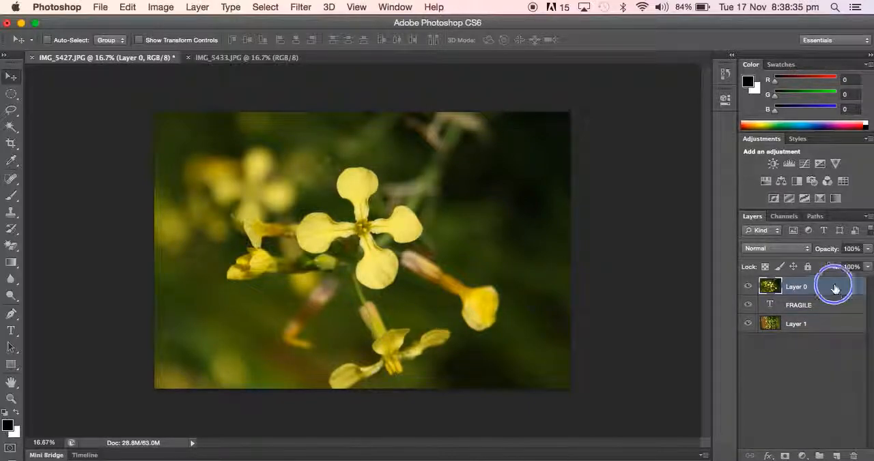
{"action": "right_click", "coordinate": [833, 284]}
{"action": "left_click", "coordinate": [765, 163]}
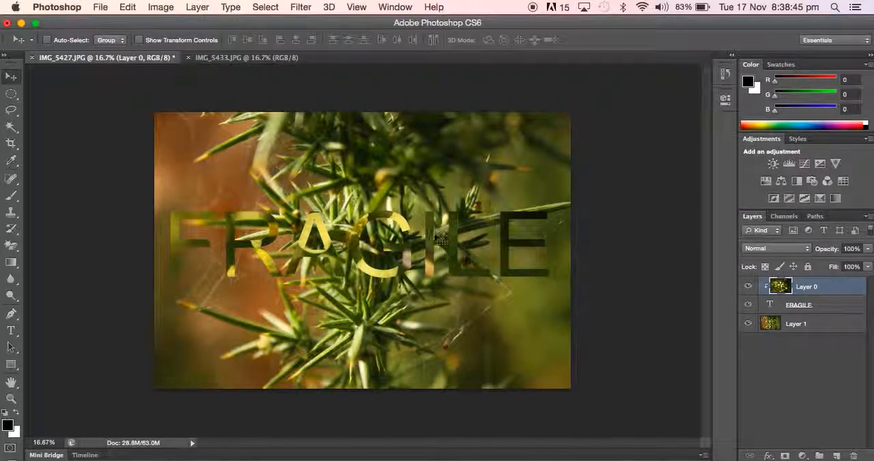
Step: Flatten the image and save it as the JPEG Text Mask.jpg at quality 8 in the Welly boot walk October 2015 folder
{"action": "left_click", "coordinate": [197, 8]}
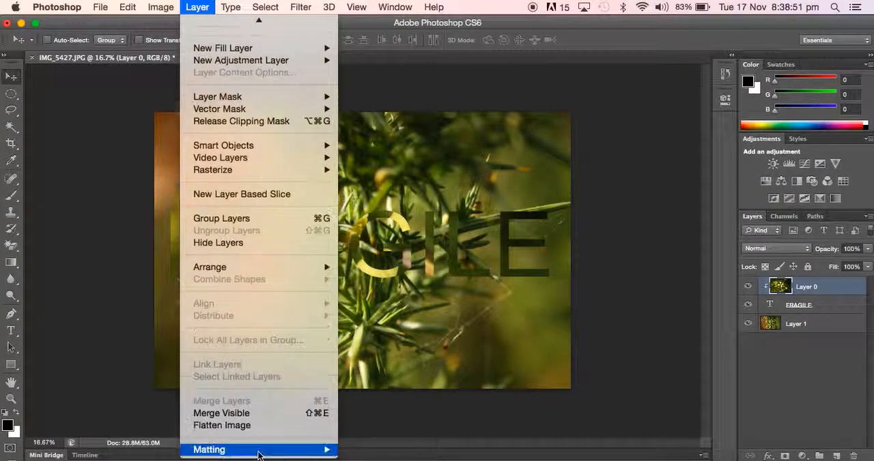
{"action": "left_click", "coordinate": [262, 431]}
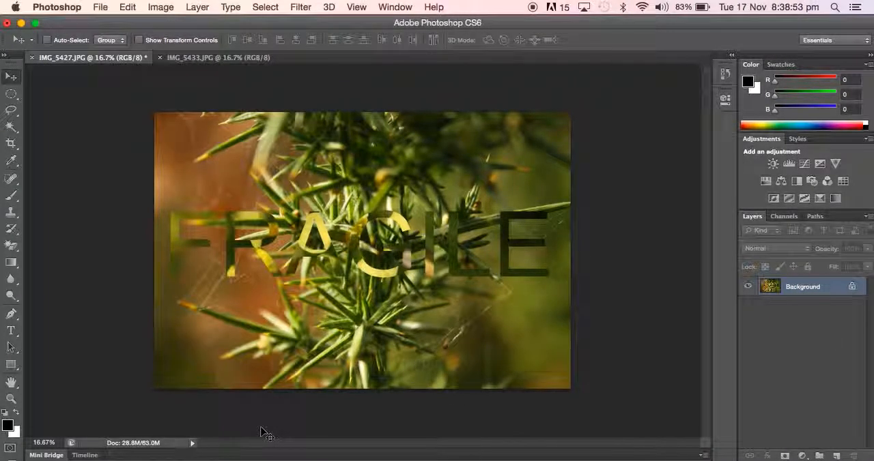
{"action": "left_click", "coordinate": [95, 8]}
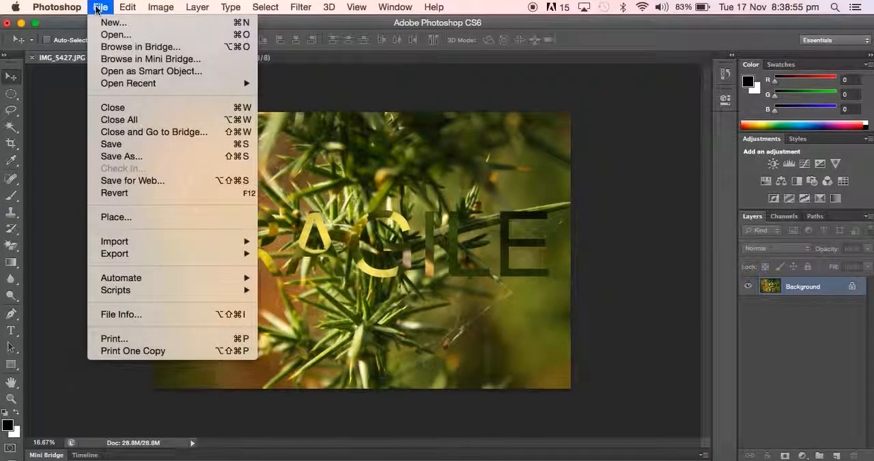
{"action": "left_click", "coordinate": [118, 159]}
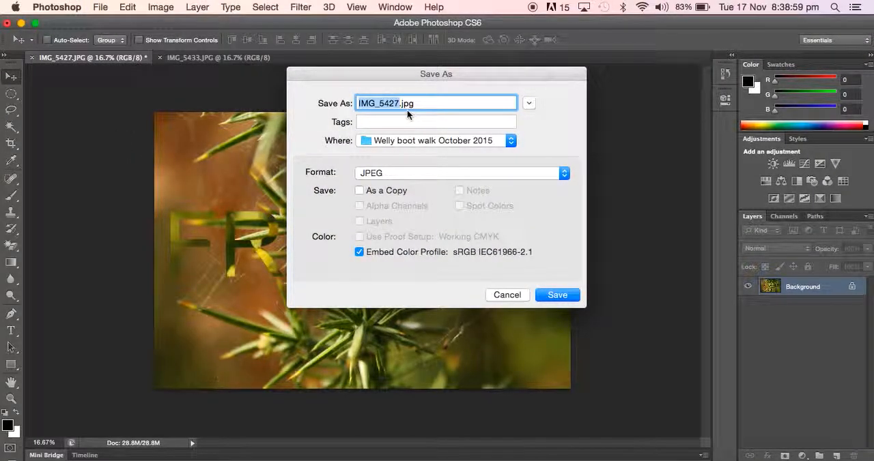
{"action": "type", "text": "Text Mas"}
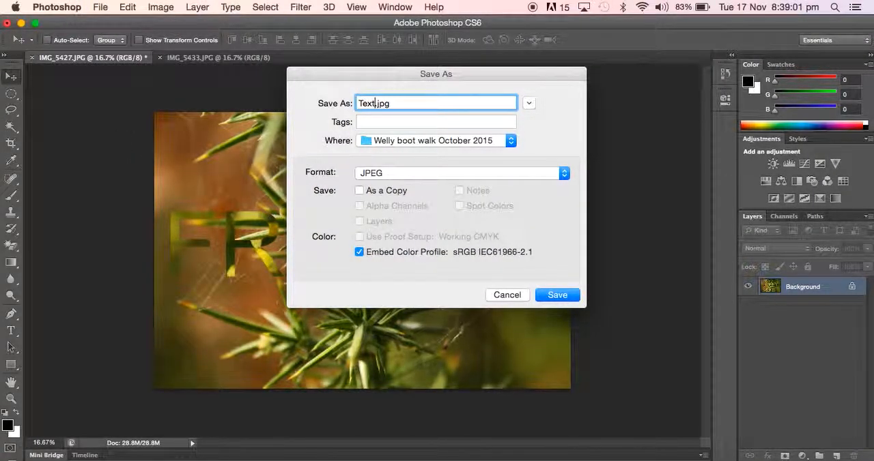
{"action": "type", "text": "k"}
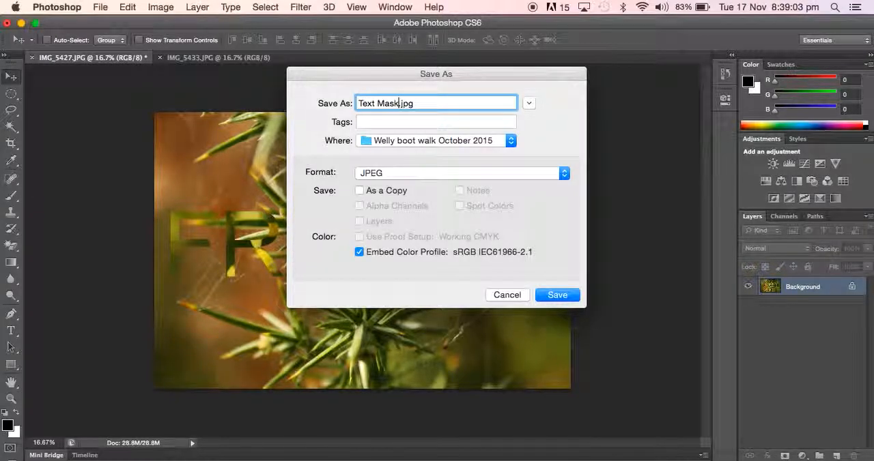
{"action": "left_click", "coordinate": [557, 294]}
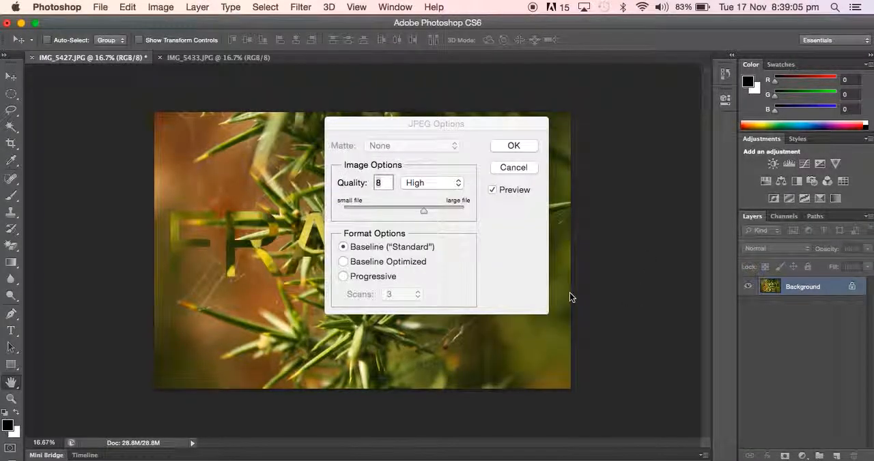
{"action": "left_click", "coordinate": [511, 149]}
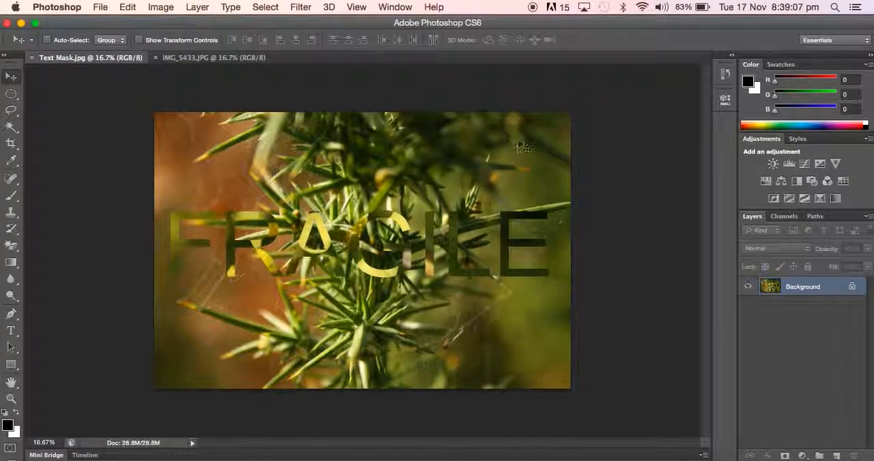